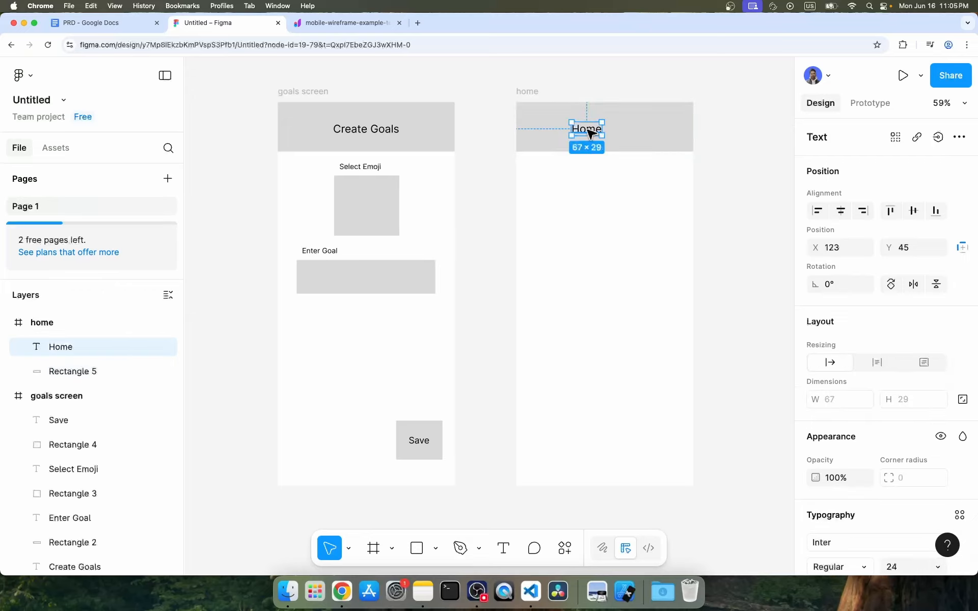
# Draw a rectangle below the Enter Goal field on the goals screen.
pyautogui.click(738, 243)
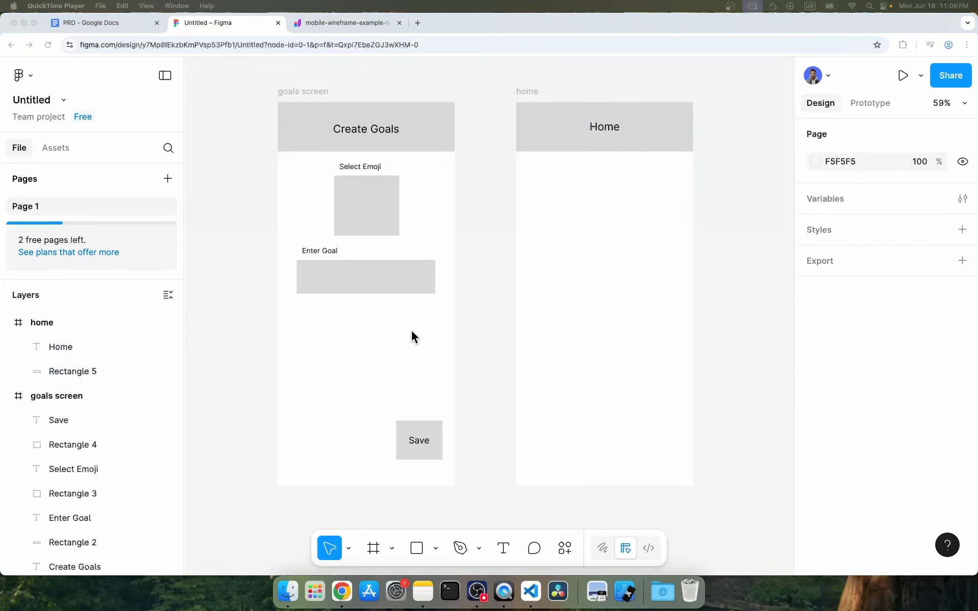
pyautogui.press('r')
pyautogui.moveTo(301, 311); pyautogui.dragTo(430, 394)
# Type a list of "1. . .", "2. . ." and a "+" inside the new rectangle.
pyautogui.press('t')
pyautogui.click(312, 323)
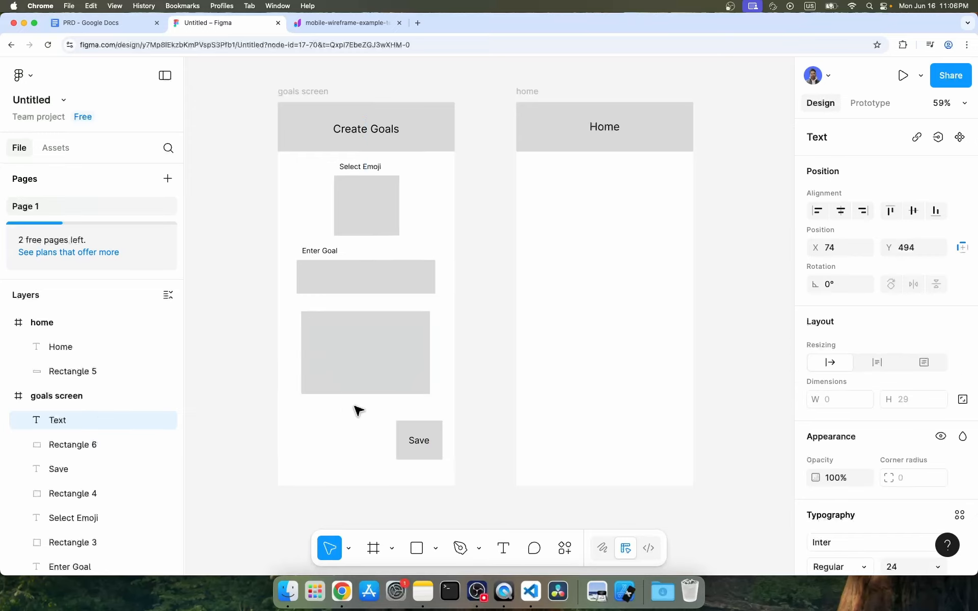
pyautogui.write('1. ...')
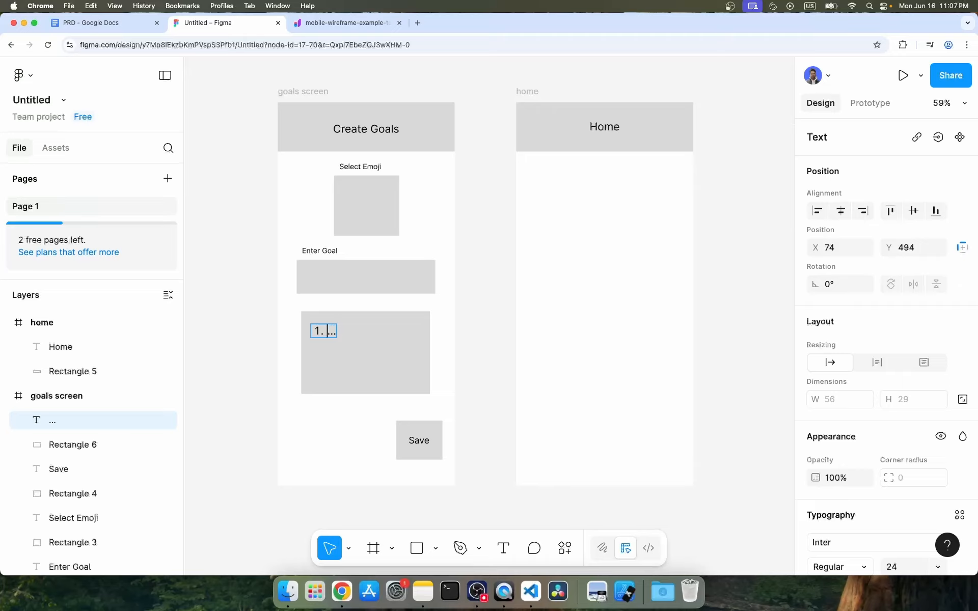
pyautogui.press('Right')
pyautogui.press('Return')
pyautogui.write('. .')
pyautogui.press('Return')
pyautogui.press('BackSpace')
pyautogui.press('BackSpace')
pyautogui.press('Return')
pyautogui.press('Return')
pyautogui.write('+')
pyautogui.press('Escape')
# Shorten the list rectangle so it fits the text.
pyautogui.click(329, 450)
pyautogui.click(366, 377)
pyautogui.moveTo(366, 394); pyautogui.dragTo(366, 363)
# Draw a button rectangle under the home header and label it "Create Website".
pyautogui.press('r')
pyautogui.moveTo(568, 173); pyautogui.dragTo(679, 198)
pyautogui.write('tCreate Website')
# Draw a small square left of the Create Website button and nudge the label into place.
pyautogui.moveTo(526, 173); pyautogui.dragTo(555, 198)
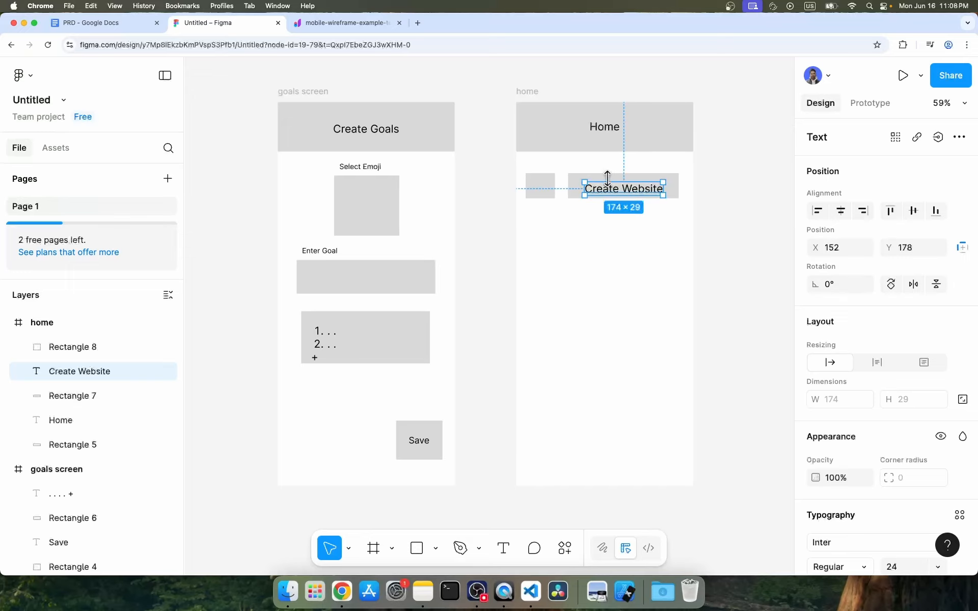
pyautogui.moveTo(612, 189)
pyautogui.mouseDown()
pyautogui.moveTo(608, 183)
pyautogui.moveTo(613, 190)
pyautogui.mouseUp()
pyautogui.click(619, 229)
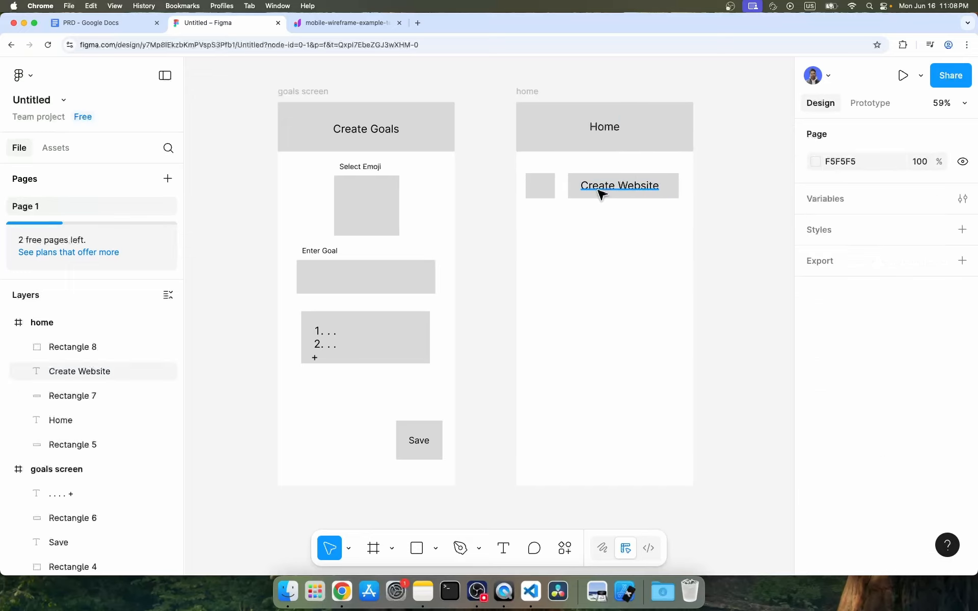
# Draw a star about 42 × 30 inside the small square and fill it red.
pyautogui.click(436, 549)
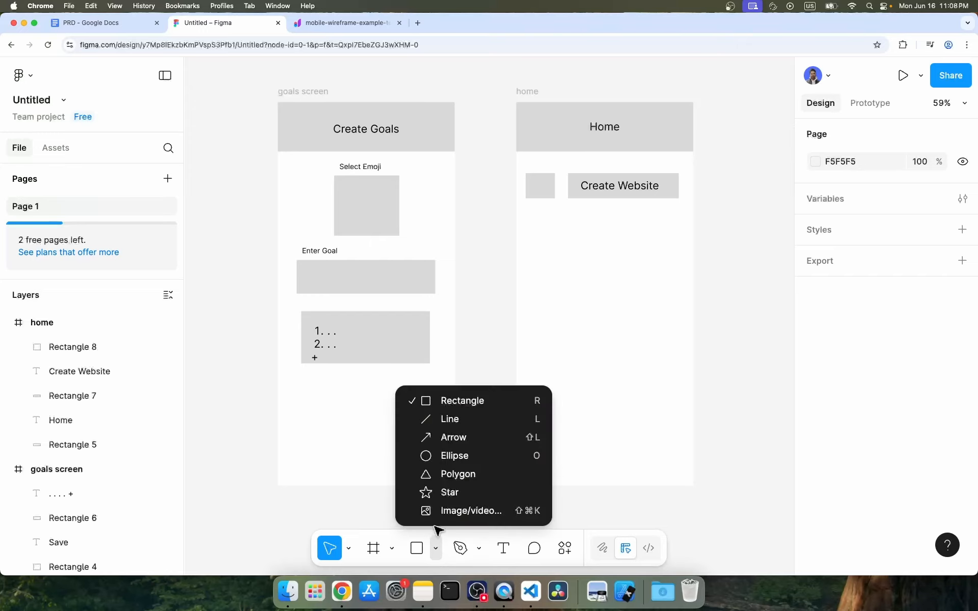
pyautogui.click(445, 494)
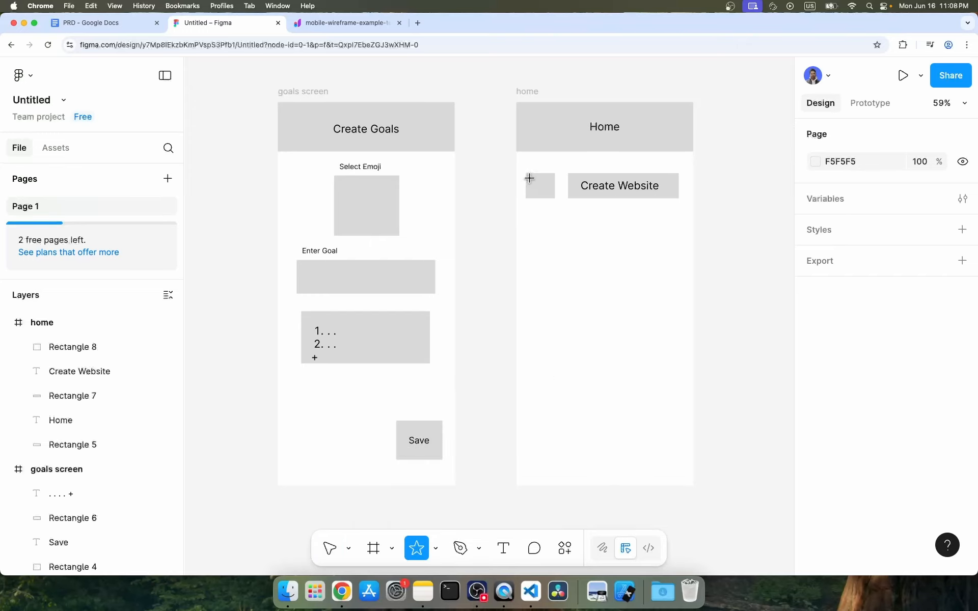
pyautogui.moveTo(527, 174); pyautogui.dragTo(554, 194)
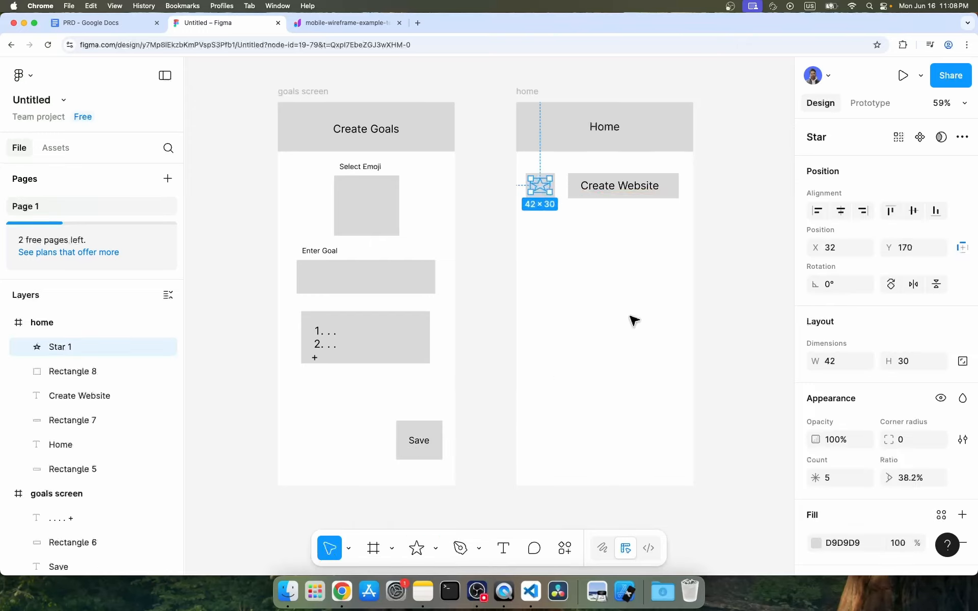
pyautogui.click(816, 543)
pyautogui.click(775, 276)
pyautogui.click(604, 357)
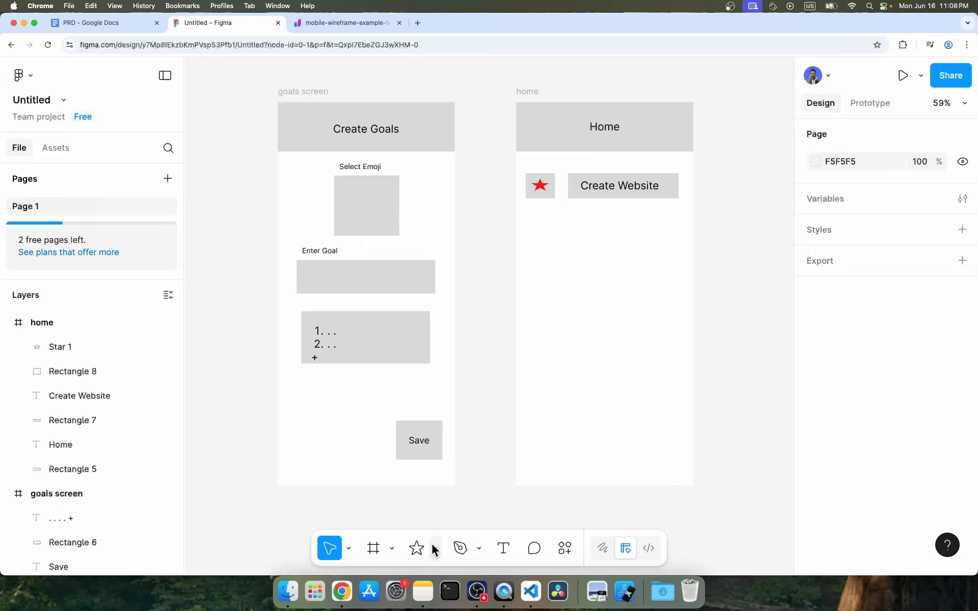
# Draw a thin bar about 338 × 21 below the Create Website row.
pyautogui.hotkey('shift', 'g')
pyautogui.click(424, 552)
pyautogui.click(436, 549)
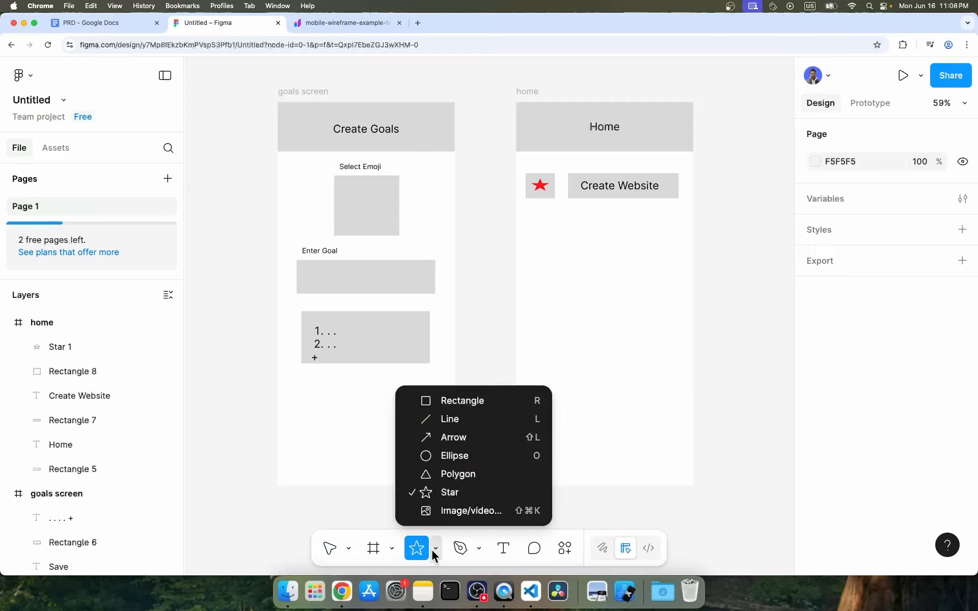
pyautogui.click(444, 401)
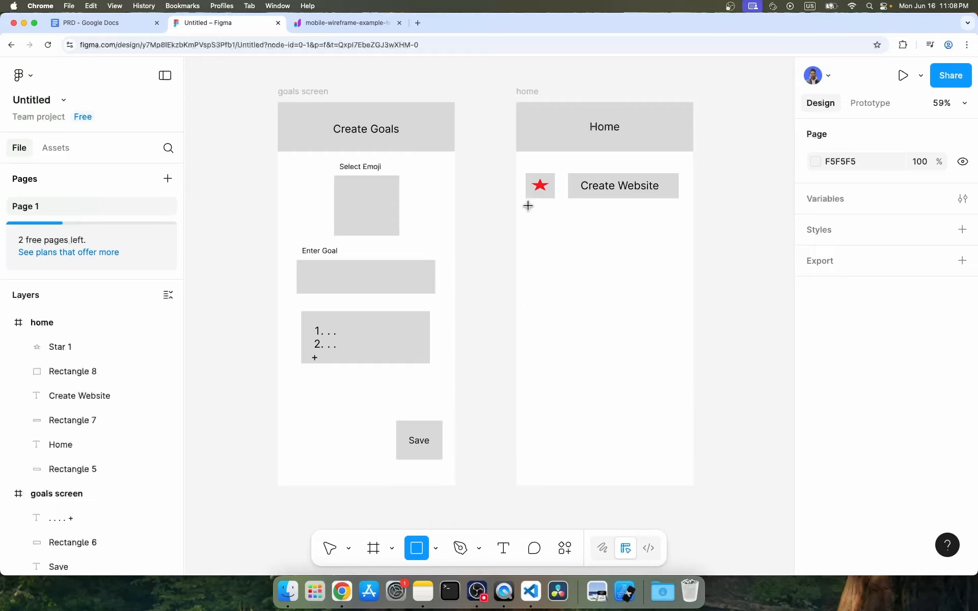
pyautogui.moveTo(527, 205); pyautogui.dragTo(678, 214)
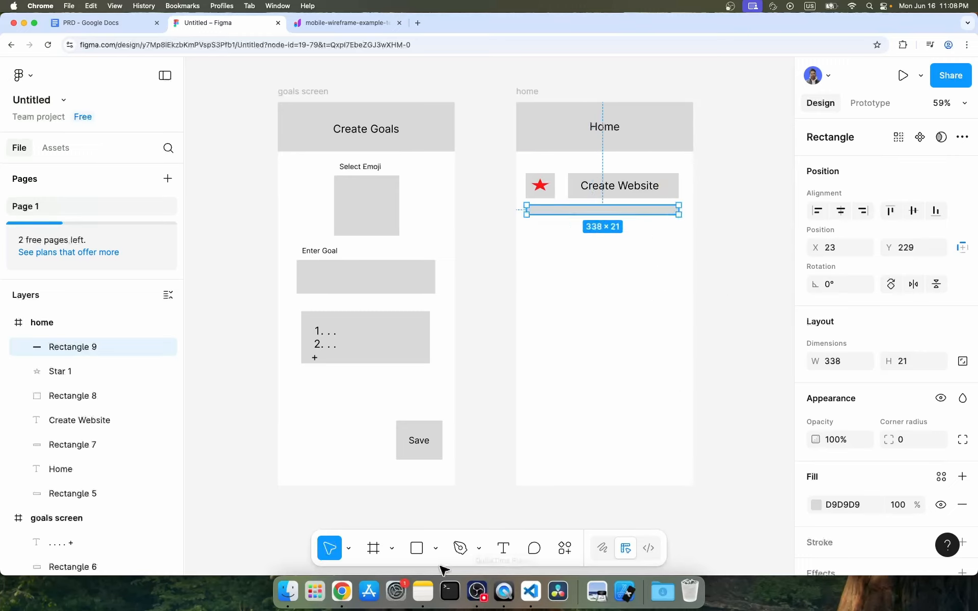
# Draw a rectangle about 183 × 19 and fill it orange DF9F29.
pyautogui.press('r')
pyautogui.moveTo(527, 227); pyautogui.dragTo(610, 237)
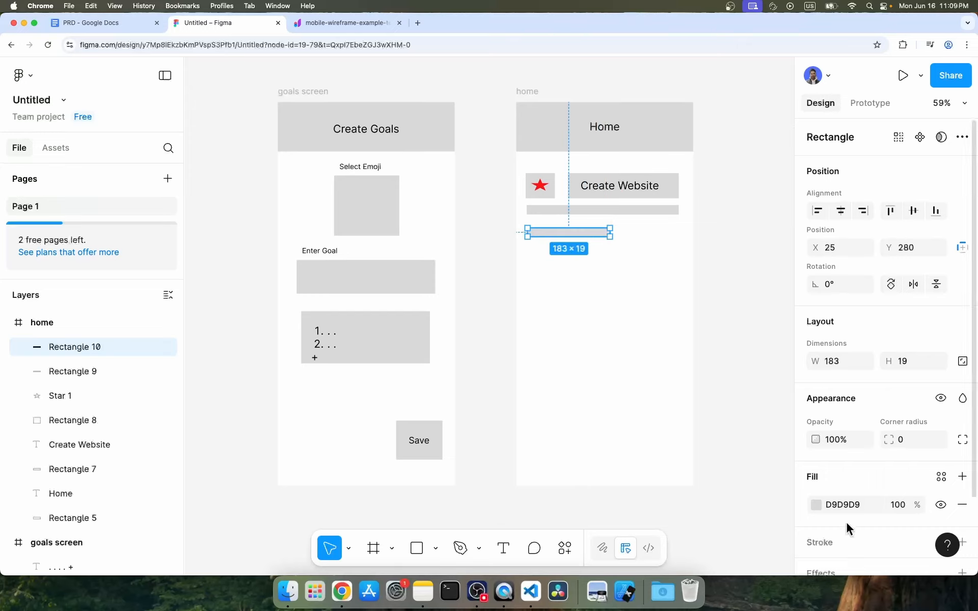
pyautogui.click(815, 504)
pyautogui.moveTo(677, 433); pyautogui.dragTo(669, 433)
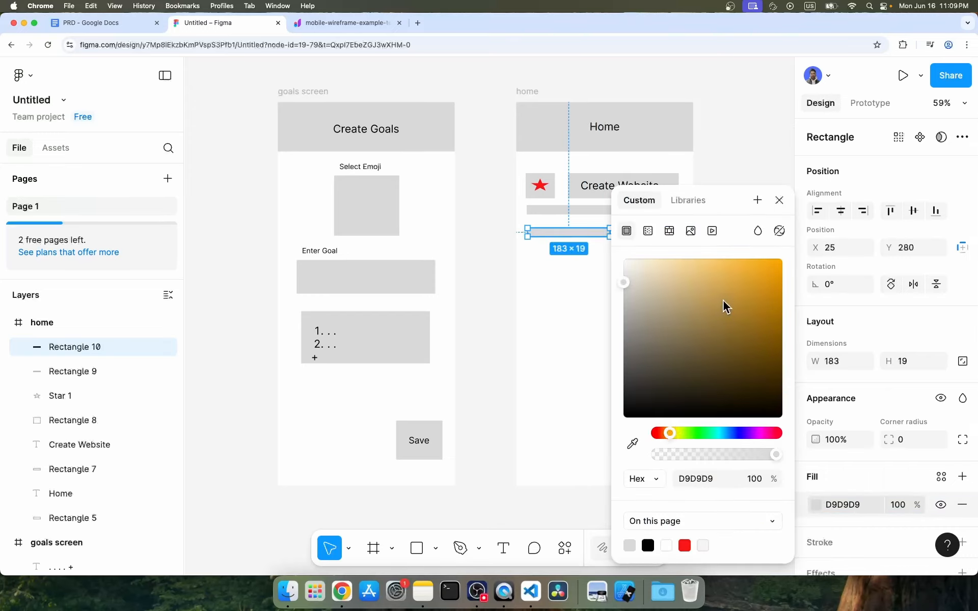
pyautogui.moveTo(726, 306); pyautogui.dragTo(754, 280)
pyautogui.click(561, 283)
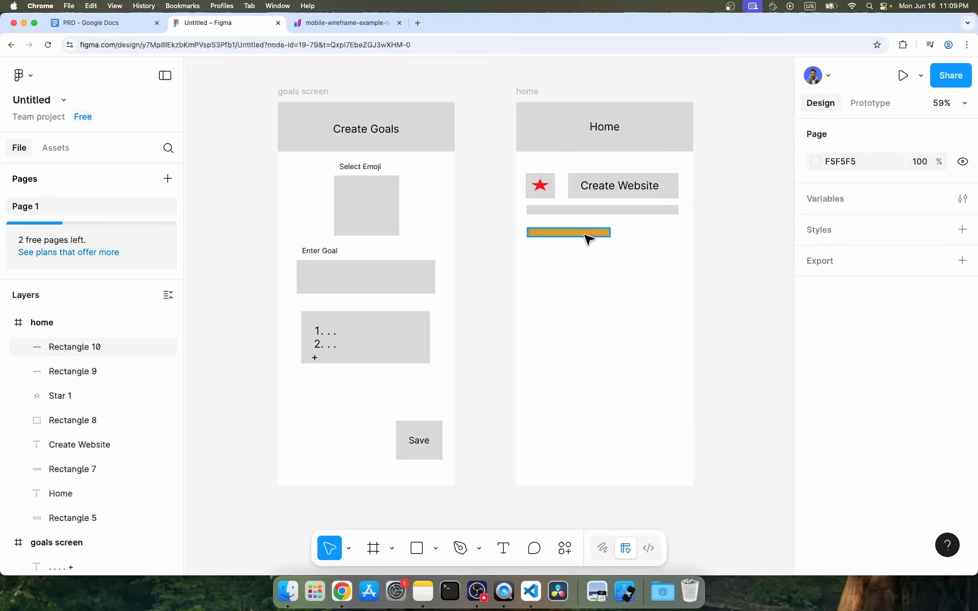
# Move the orange rectangle onto the left part of the grey bar as a progress fill.
pyautogui.moveTo(588, 238); pyautogui.dragTo(590, 223)
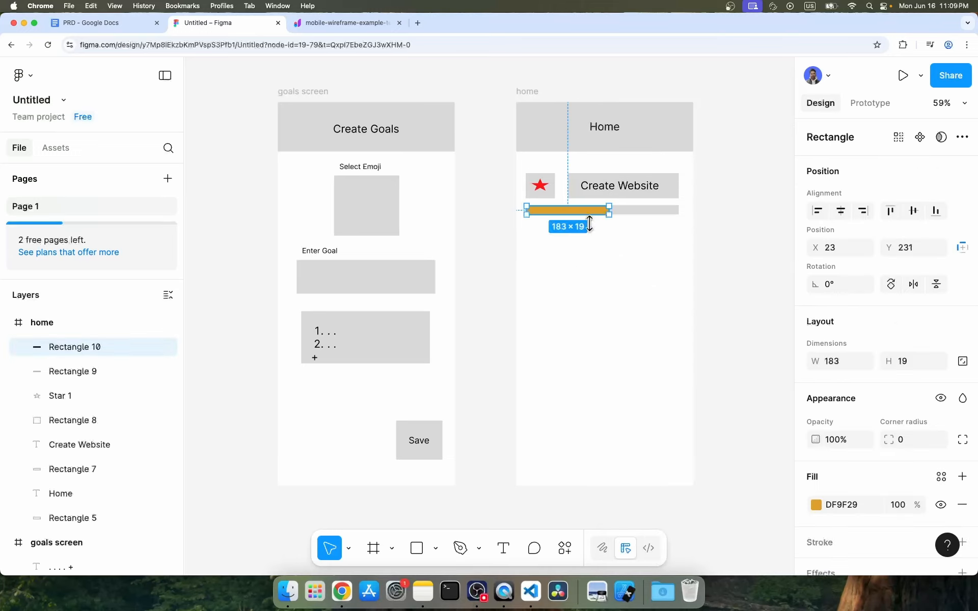
pyautogui.click(698, 270)
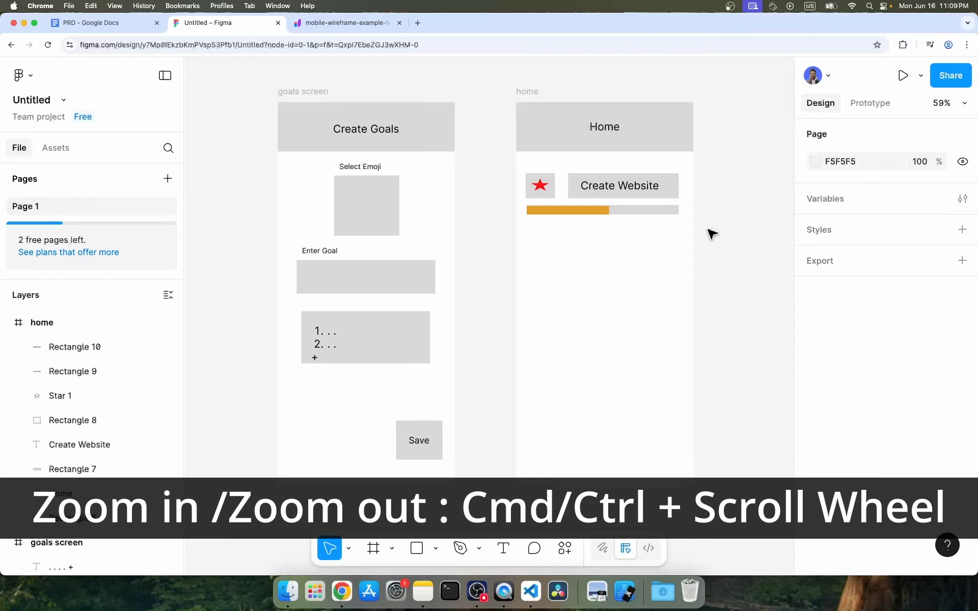
# Draw a rectangle about 333 × 92 below the progress bar on the home screen.
pyautogui.scroll(-3, 712, 233)
pyautogui.press('r')
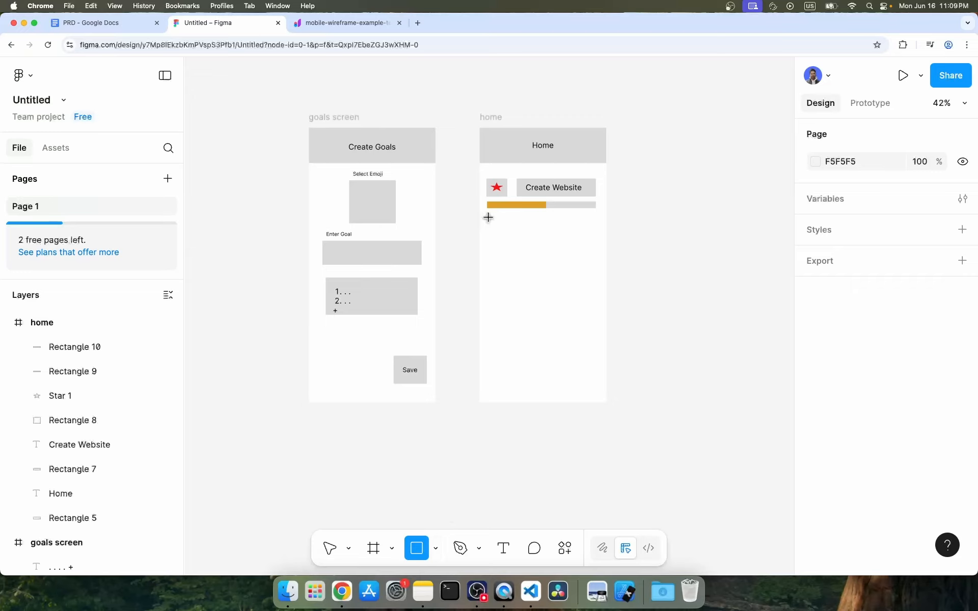
pyautogui.moveTo(487, 216); pyautogui.dragTo(596, 245)
pyautogui.click(682, 312)
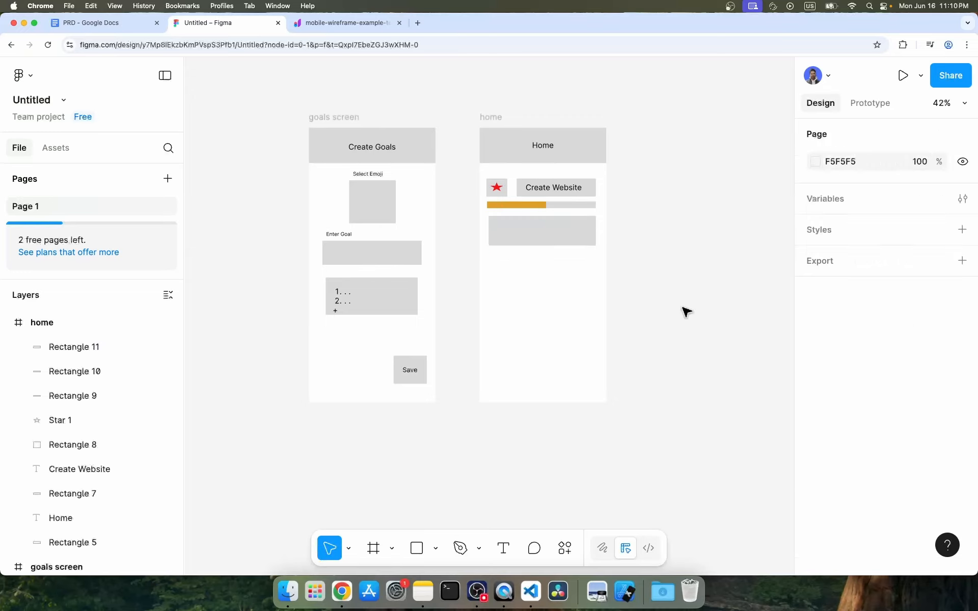
# Add list text "1. . ." and ". ." inside the new rectangle and position it.
pyautogui.click(503, 548)
pyautogui.click(508, 232)
pyautogui.write('1. . .')
pyautogui.press('Return')
pyautogui.write('. .')
pyautogui.moveTo(512, 235); pyautogui.dragTo(502, 225)
pyautogui.click(530, 237)
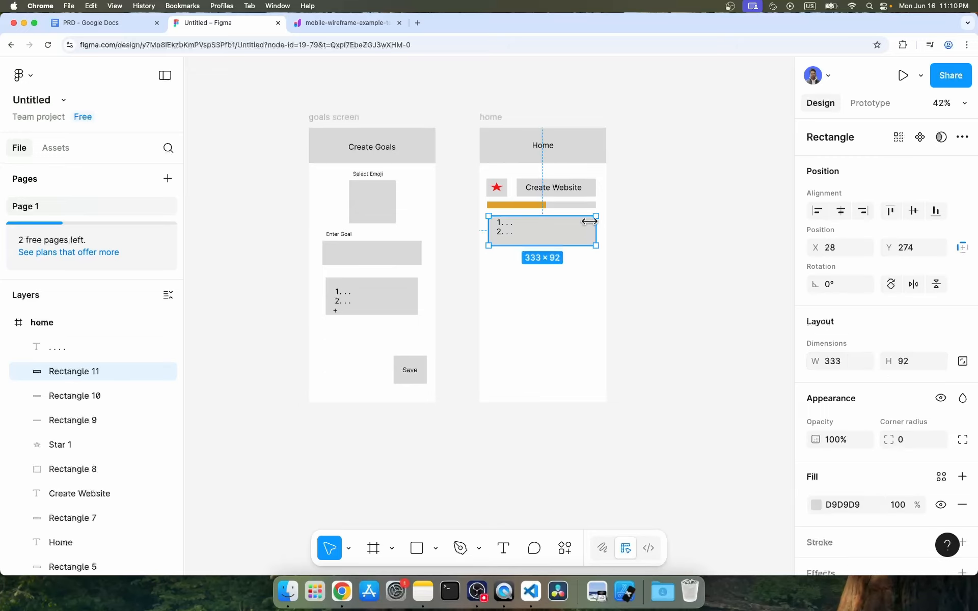
# Draw a small green circle at the rectangle's right side and duplicate it below.
pyautogui.press('o')
pyautogui.moveTo(579, 220); pyautogui.dragTo(591, 231)
pyautogui.click(816, 505)
pyautogui.moveTo(585, 225); pyautogui.dragTo(585, 237)
# Edit the list text so only the "1. . ." line remains.
pyautogui.doubleClick(505, 227)
pyautogui.press('Right')
pyautogui.press('Return')
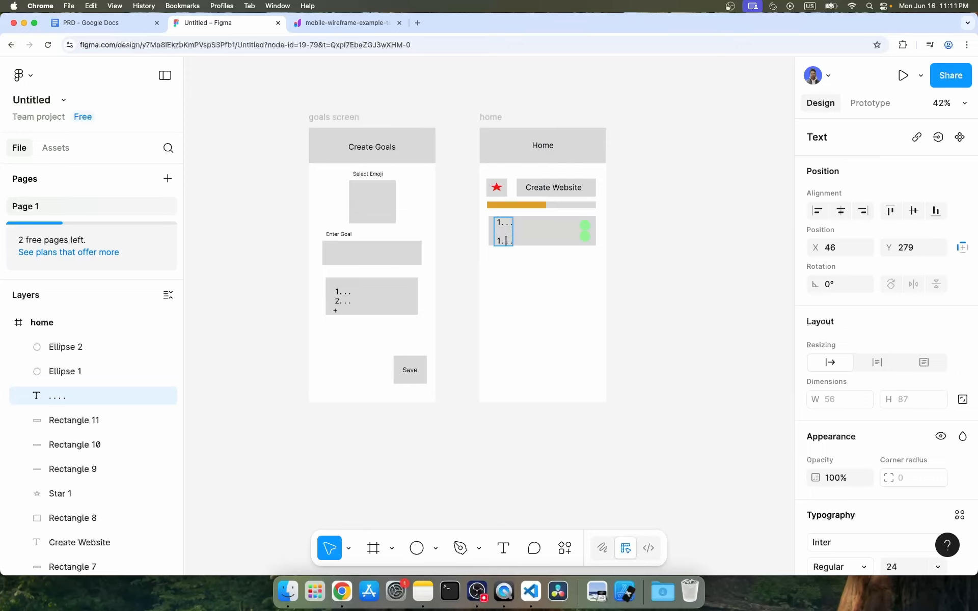
pyautogui.press('BackSpace')
pyautogui.doubleClick(505, 233)
pyautogui.press('BackSpace')
pyautogui.press('BackSpace')
pyautogui.press('BackSpace')
pyautogui.press('BackSpace')
pyautogui.press('BackSpace')
pyautogui.press('t')
pyautogui.click(490, 232)
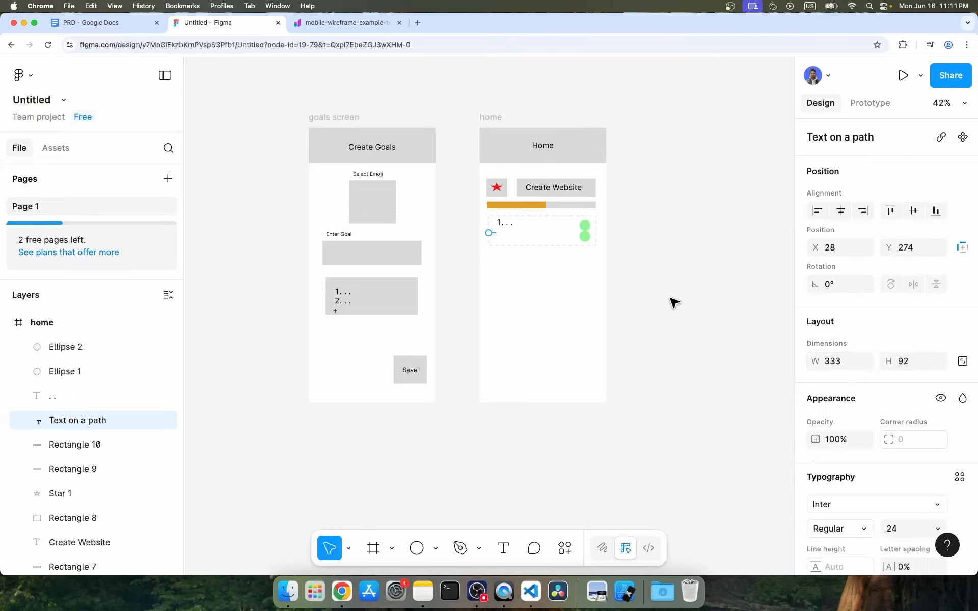
pyautogui.press('super+z')
# Add a "2..." text line below the first list item.
pyautogui.press('t')
pyautogui.click(499, 236)
pyautogui.write('2...')
pyautogui.click(567, 301)
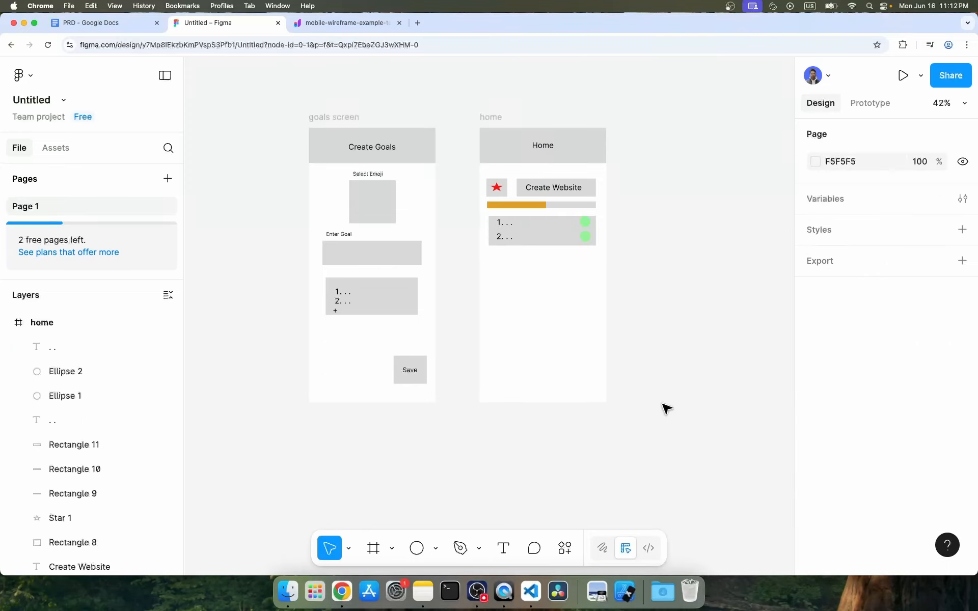